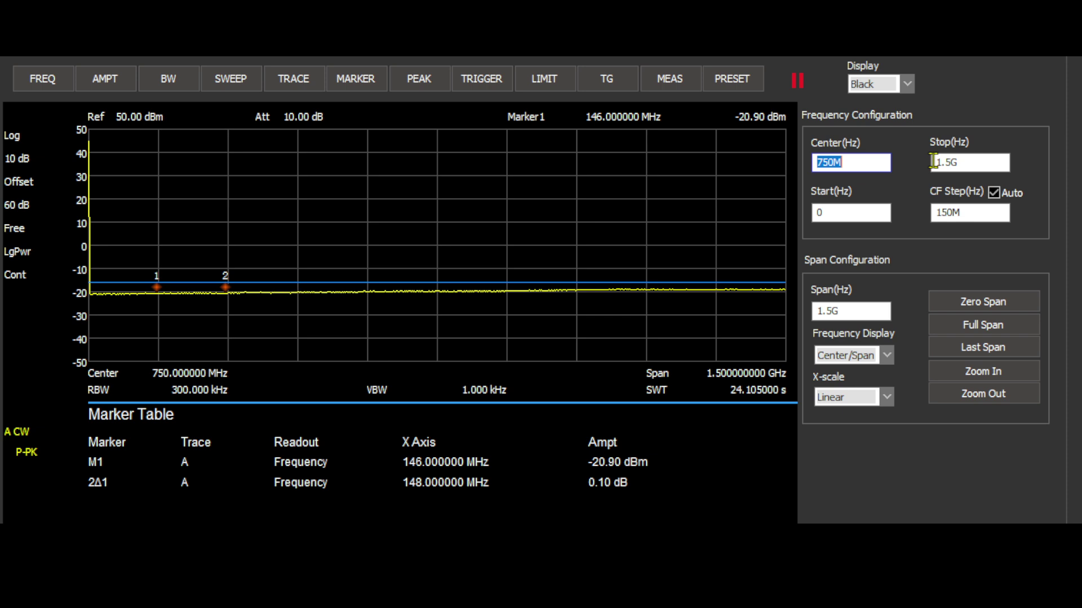
Review the amplitude settings, then the bandwidth settings (Res BW 300kHz, Video BW 1kHz, Gauss filter).
{"action": "left_click", "coordinate": [109, 79]}
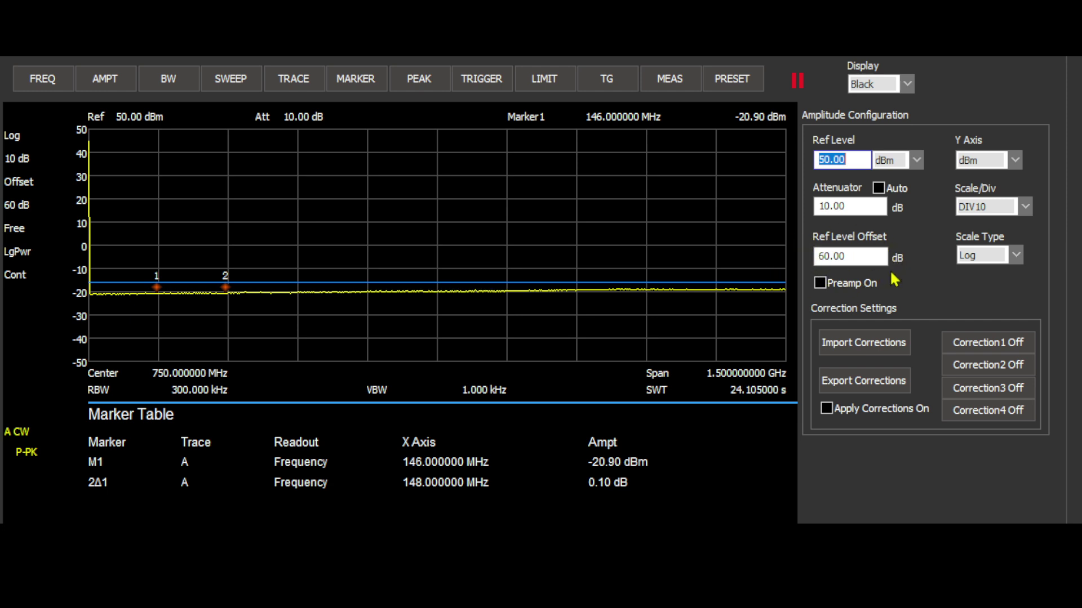
{"action": "left_click", "coordinate": [170, 86]}
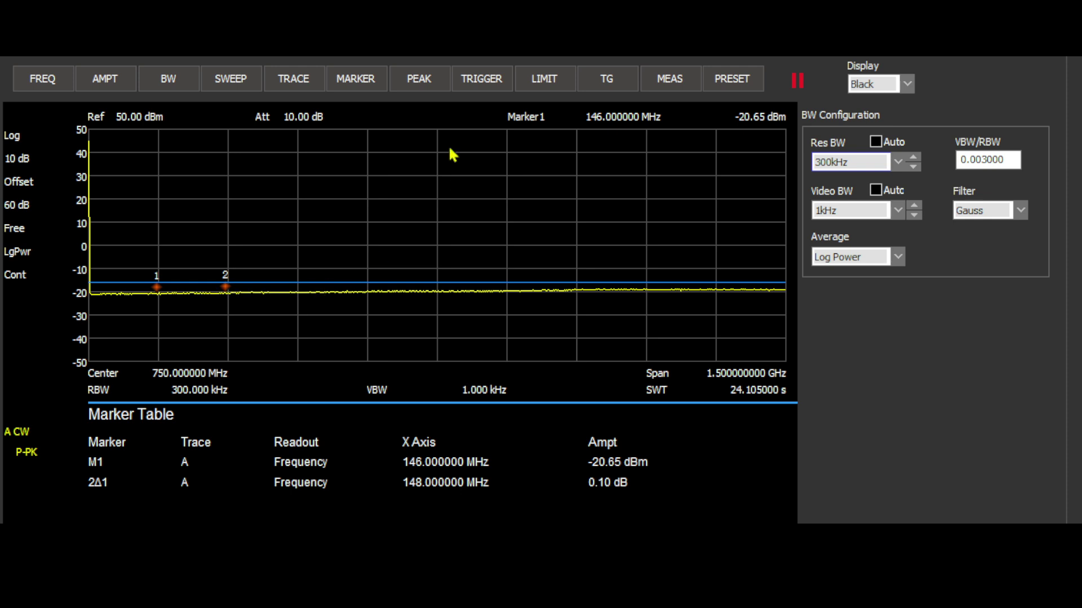
Set trace A to Max Hold, capturing the 146 MHz peak at 36.90 dBm.
{"action": "left_click", "coordinate": [290, 79]}
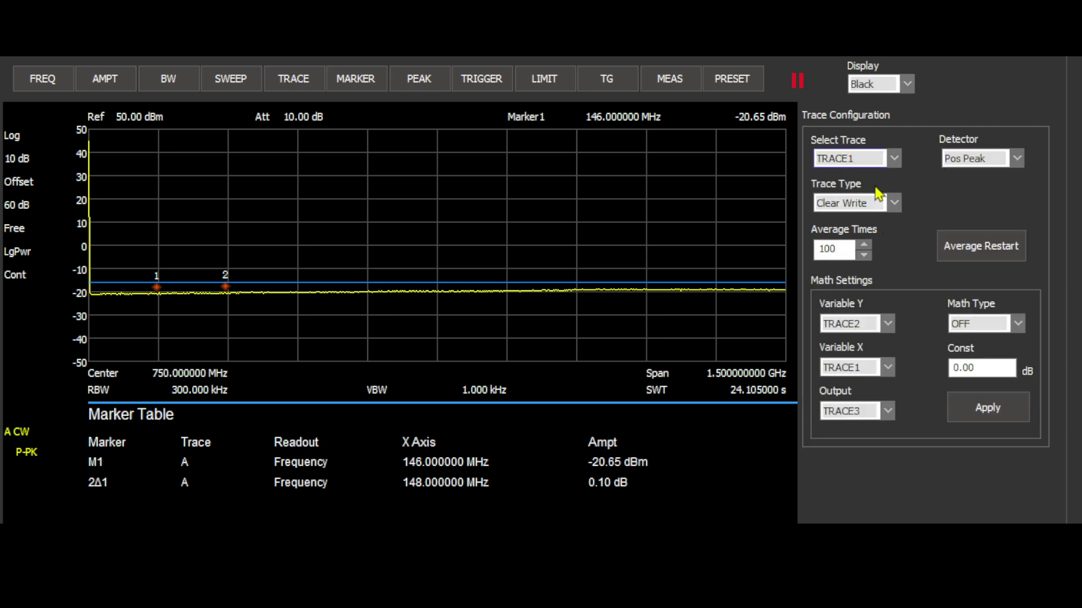
{"action": "left_click", "coordinate": [897, 206]}
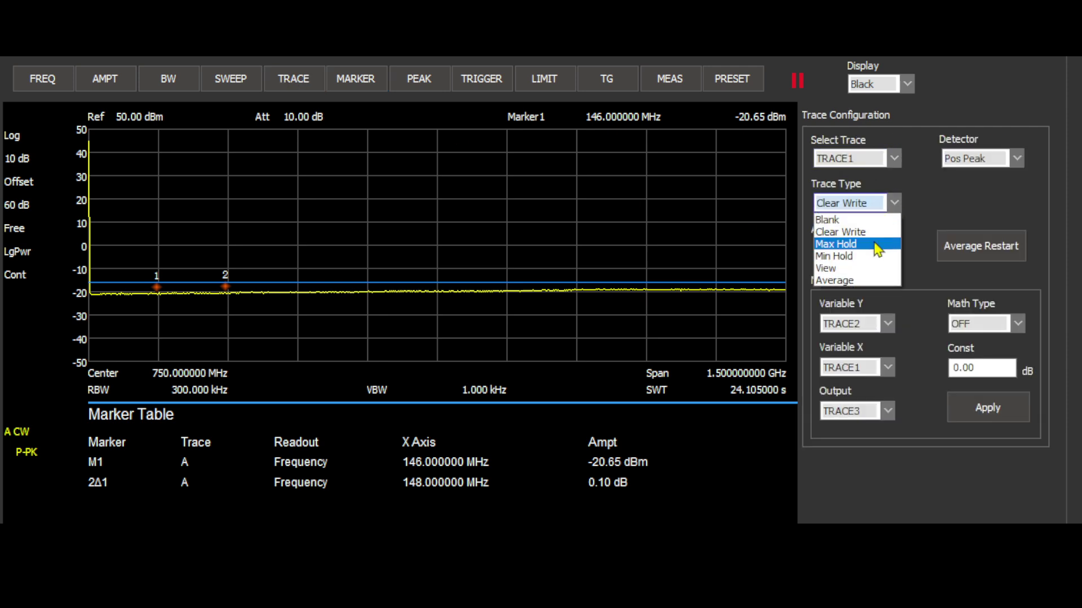
{"action": "left_click", "coordinate": [876, 243]}
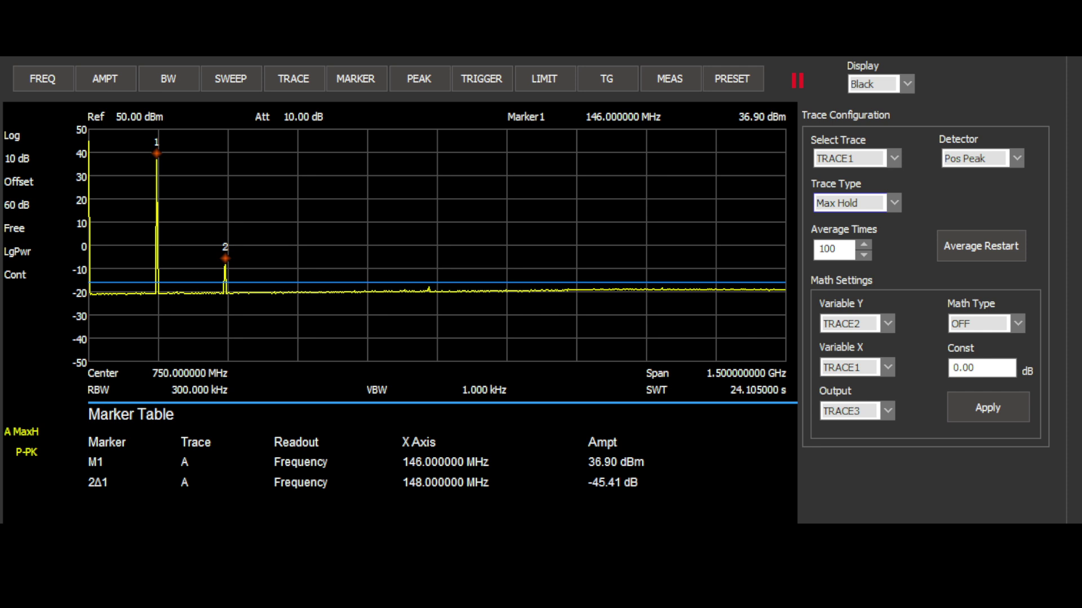
{"action": "left_click", "coordinate": [115, 80]}
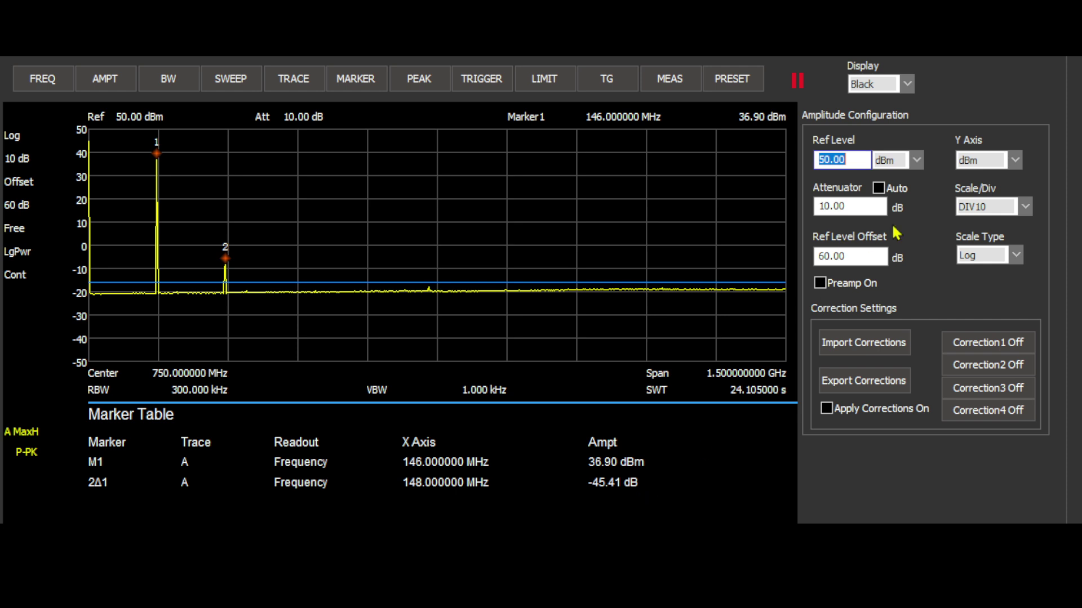
Switch amplitude units to watts and restart trace A's max hold, reading 10.01 W at 146 MHz.
{"action": "left_click", "coordinate": [1014, 160]}
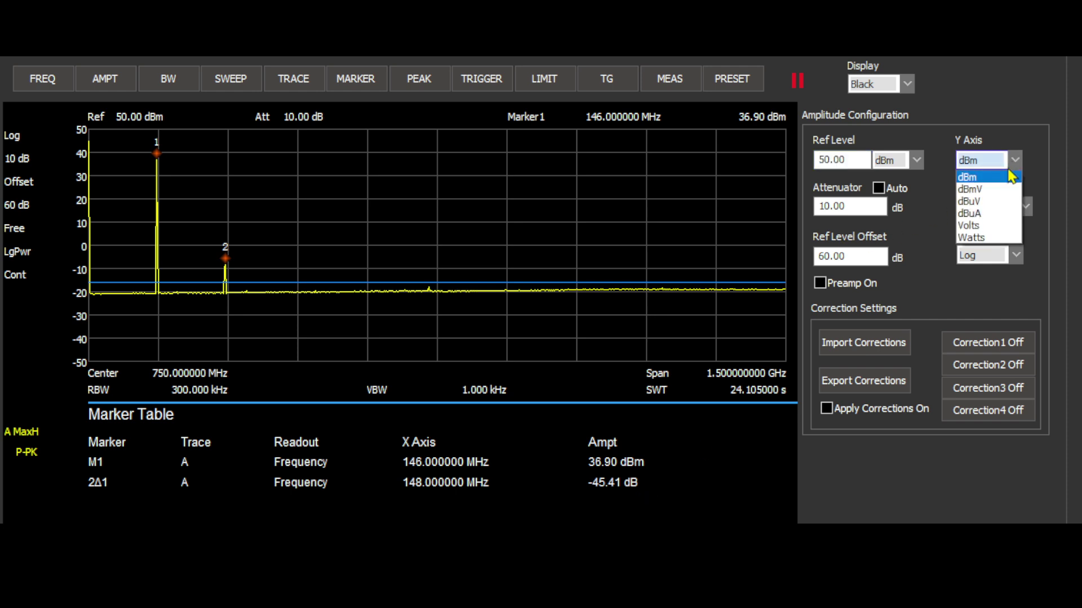
{"action": "left_click", "coordinate": [987, 237]}
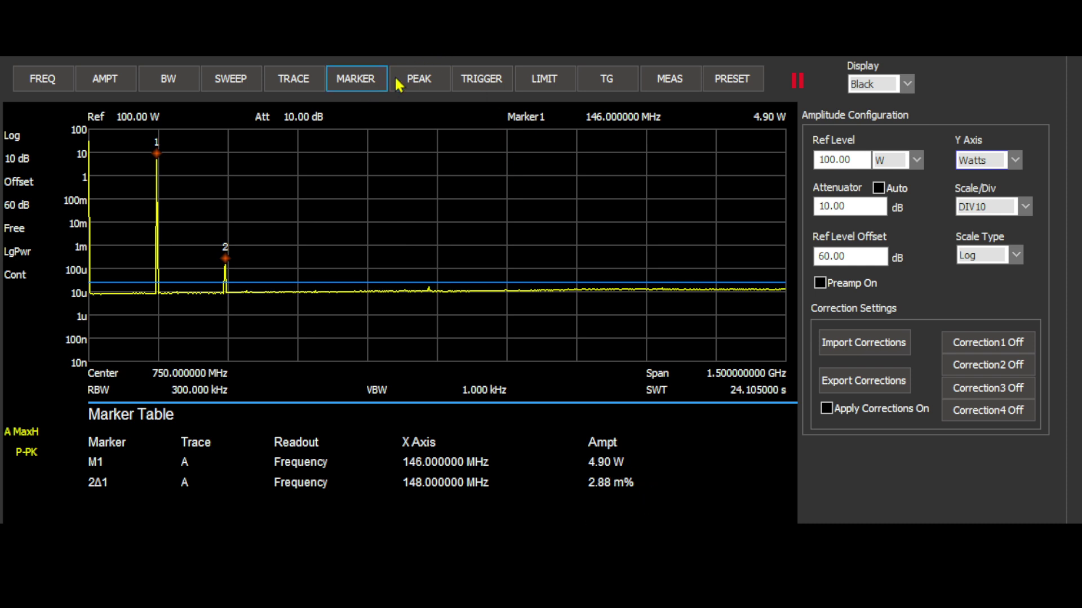
{"action": "left_click", "coordinate": [305, 90]}
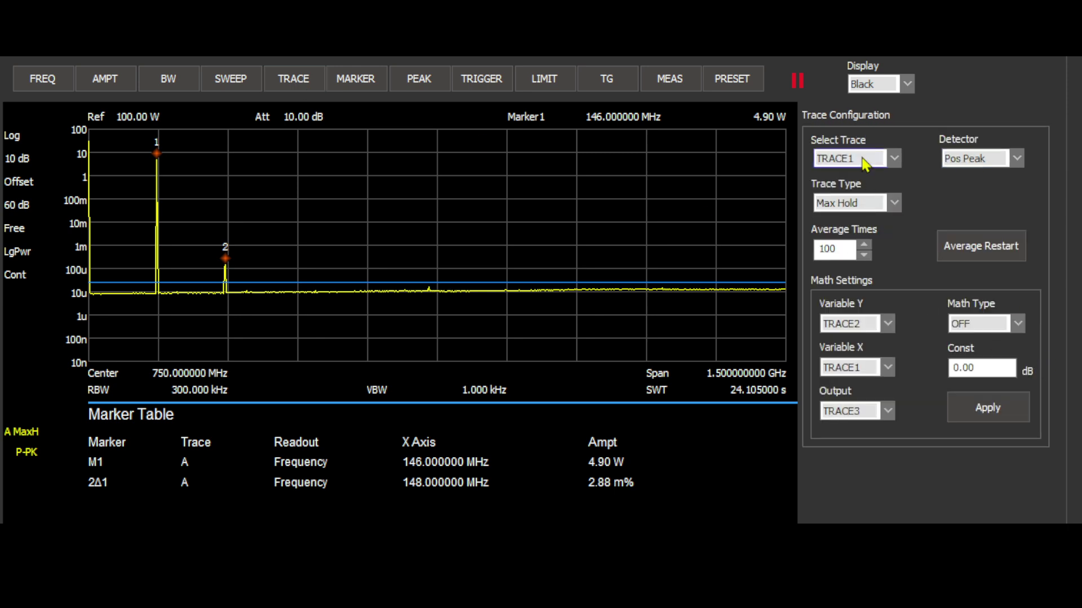
{"action": "left_click", "coordinate": [894, 204]}
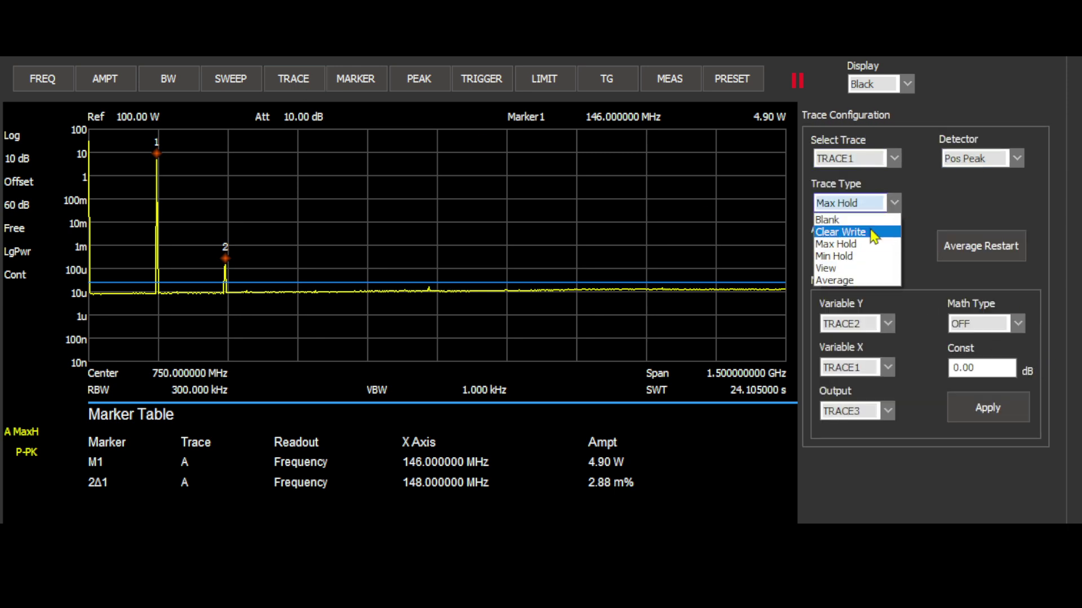
{"action": "left_click", "coordinate": [872, 234]}
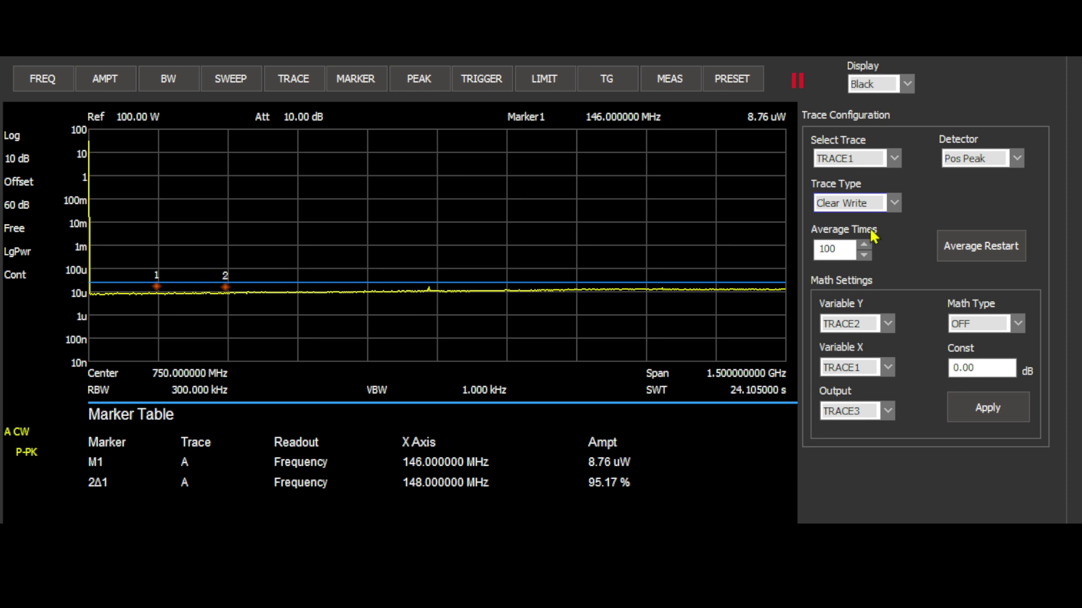
{"action": "left_click", "coordinate": [894, 204]}
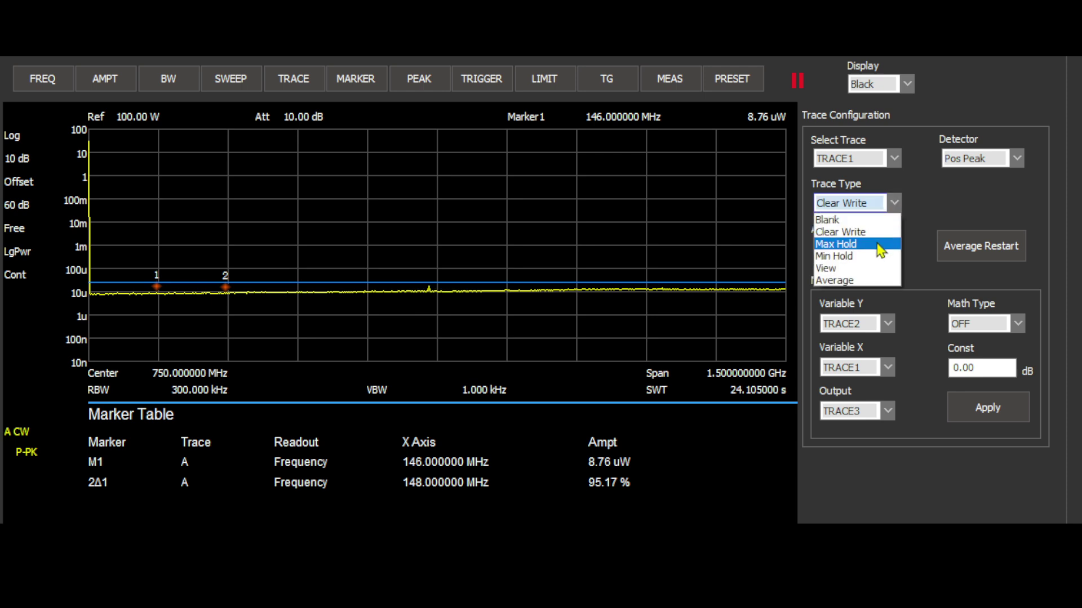
{"action": "left_click", "coordinate": [881, 251]}
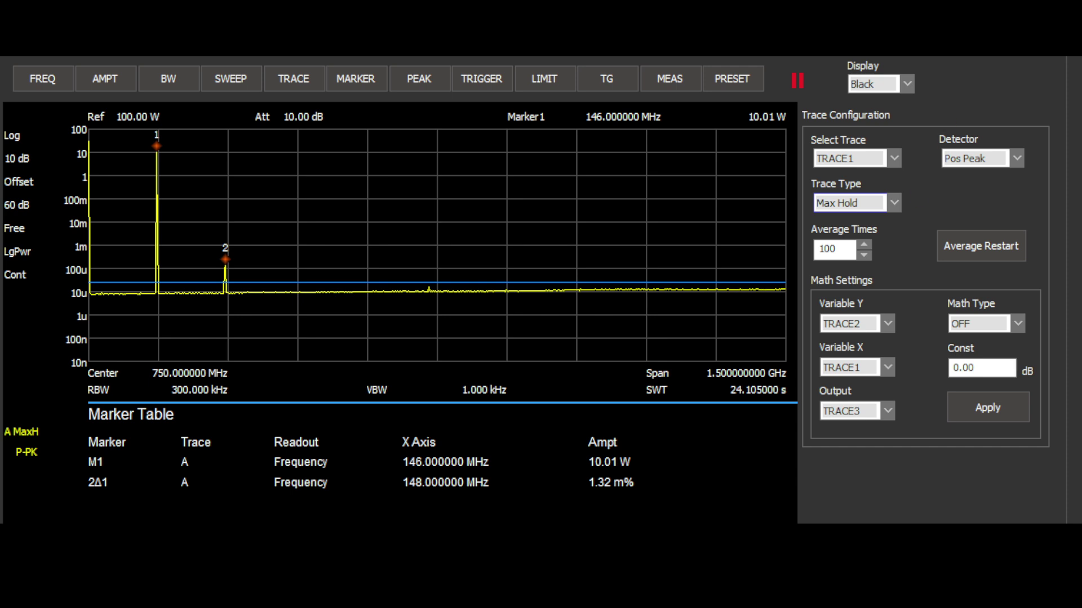
Switch the amplitude Y-axis units back to dBm.
{"action": "left_click", "coordinate": [107, 82]}
{"action": "left_click", "coordinate": [1016, 160]}
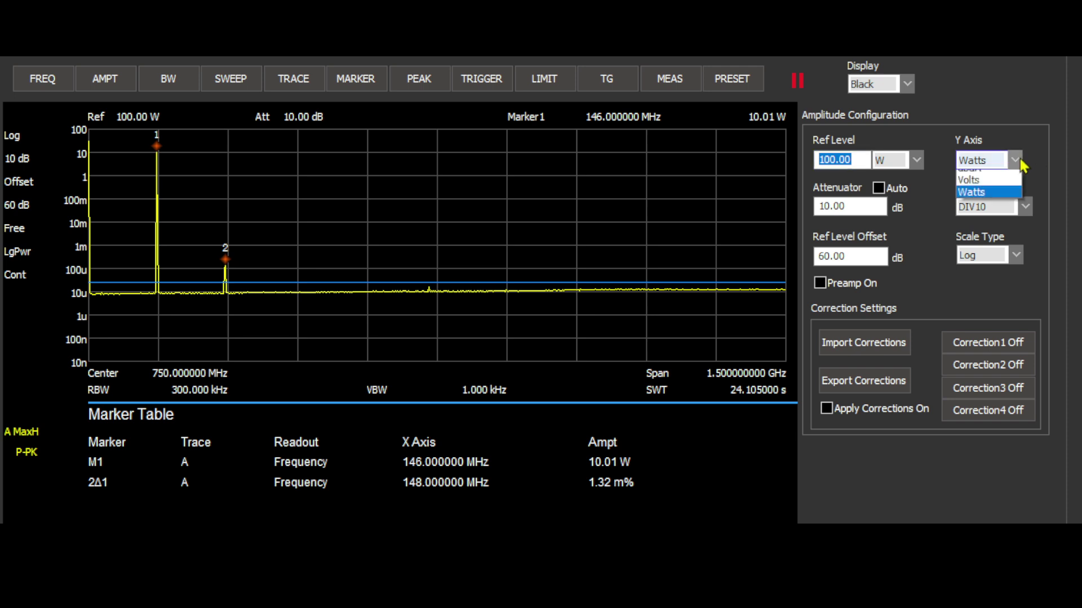
{"action": "left_click", "coordinate": [980, 177]}
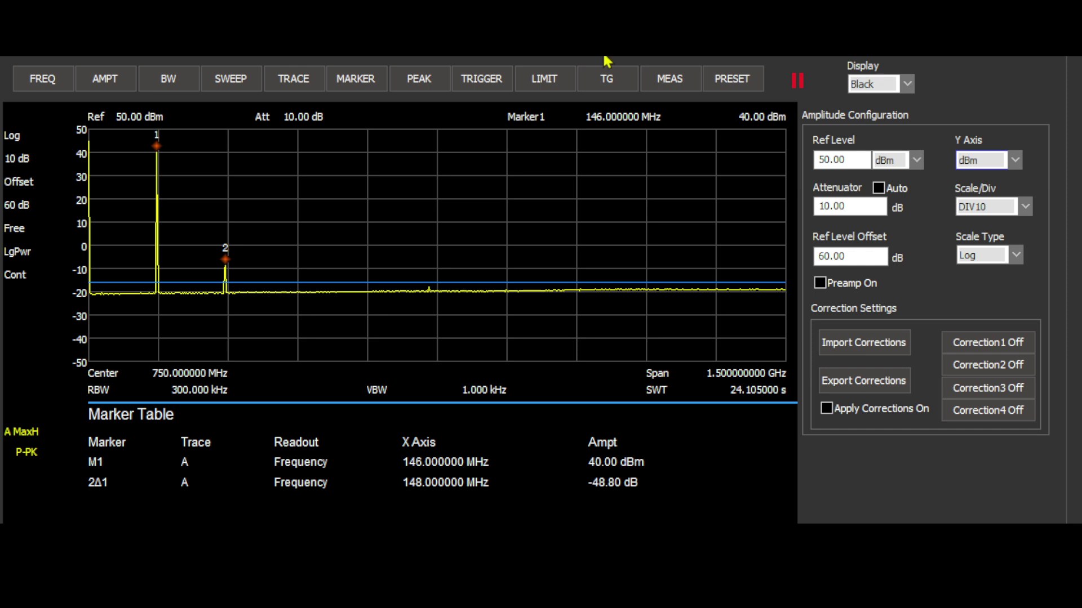
Reset trace A with Clear Write and return it to Max Hold, showing 43.42 dBm.
{"action": "left_click", "coordinate": [272, 83]}
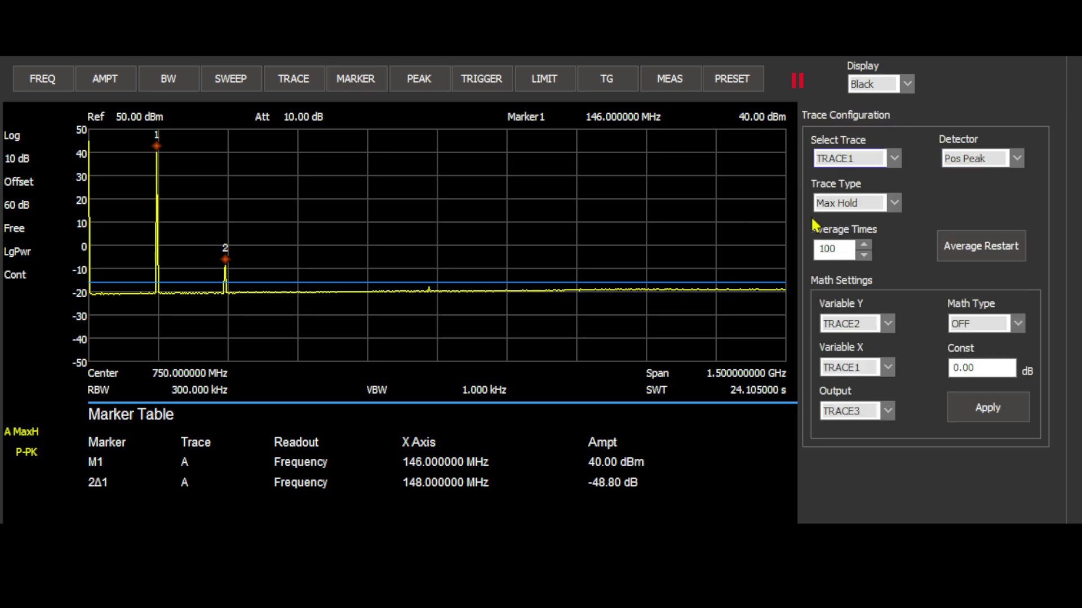
{"action": "left_click", "coordinate": [890, 204]}
{"action": "left_click", "coordinate": [876, 232]}
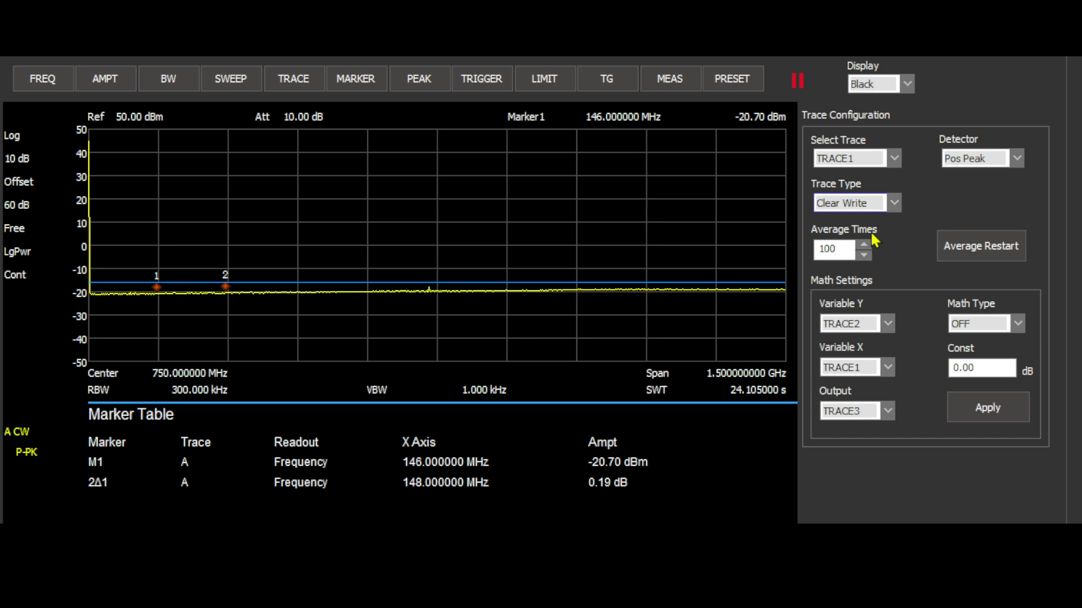
{"action": "left_click", "coordinate": [893, 203]}
{"action": "left_click", "coordinate": [880, 245]}
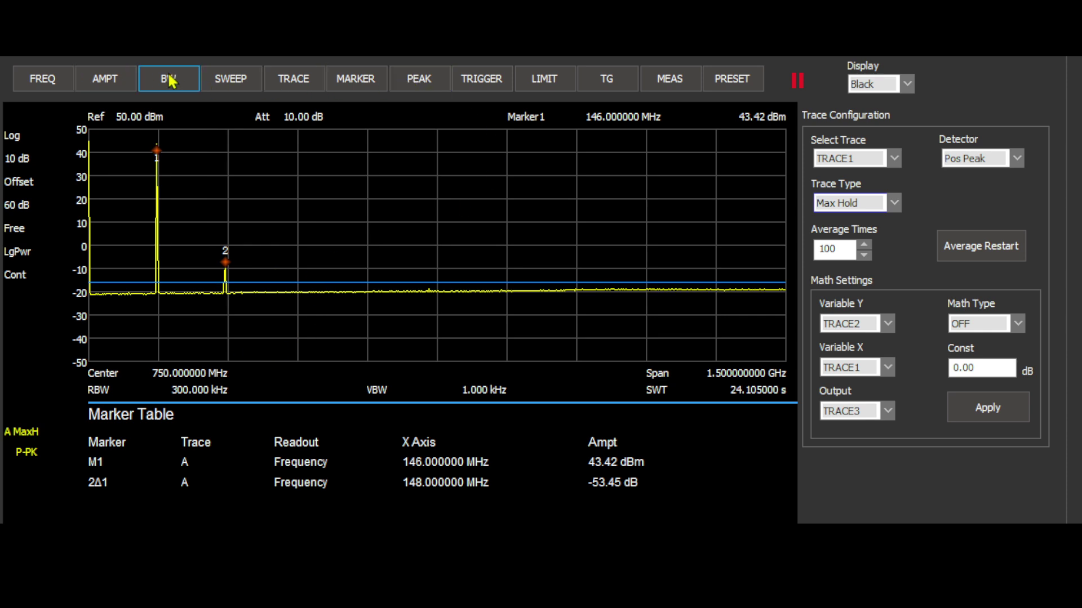
Set the amplitude Y-axis units to watts.
{"action": "left_click", "coordinate": [113, 79]}
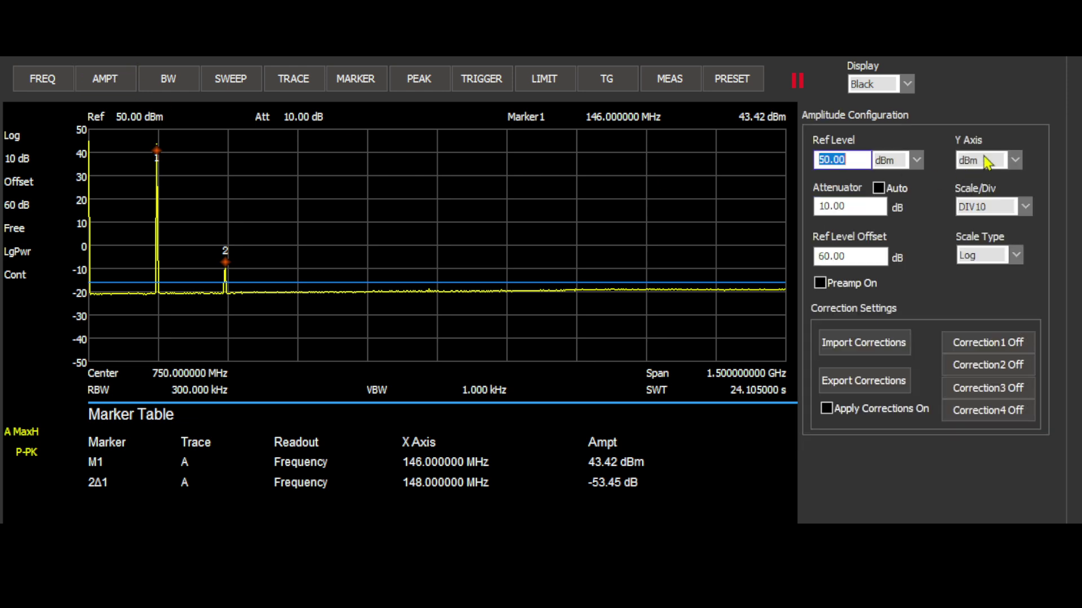
{"action": "left_click", "coordinate": [986, 161]}
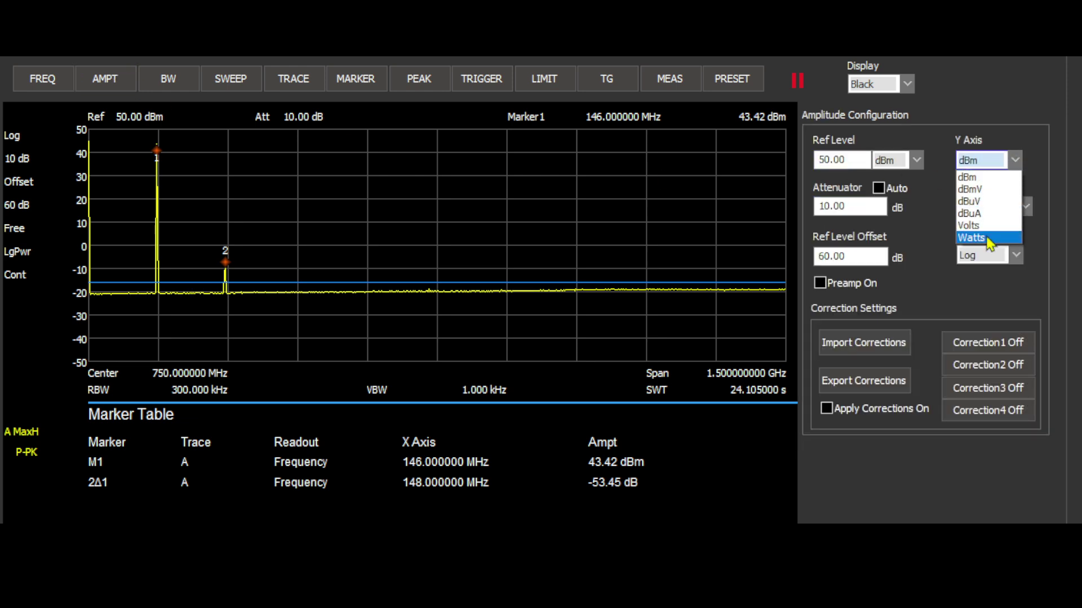
{"action": "left_click", "coordinate": [988, 242]}
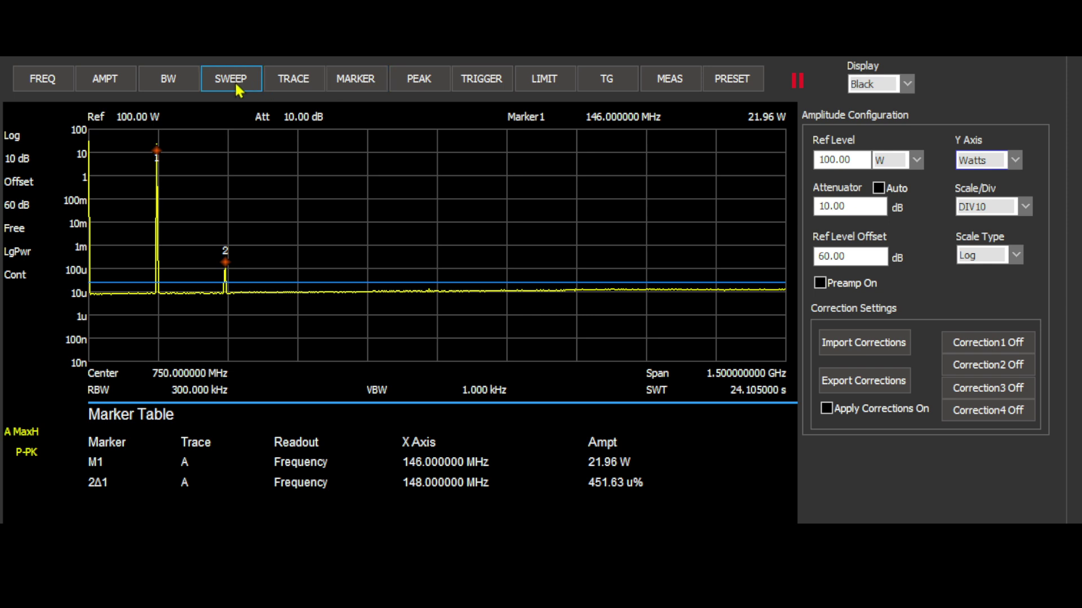
Reset trace A with Clear Write and return it to Max Hold, reading 47.39 W.
{"action": "left_click", "coordinate": [321, 92]}
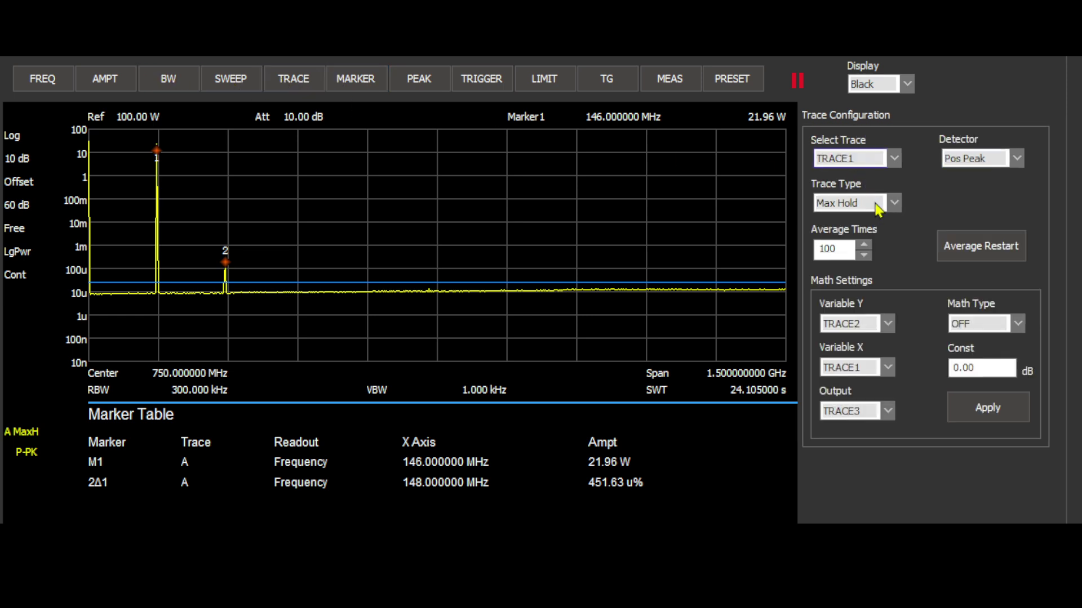
{"action": "left_click", "coordinate": [894, 205]}
{"action": "left_click", "coordinate": [861, 233]}
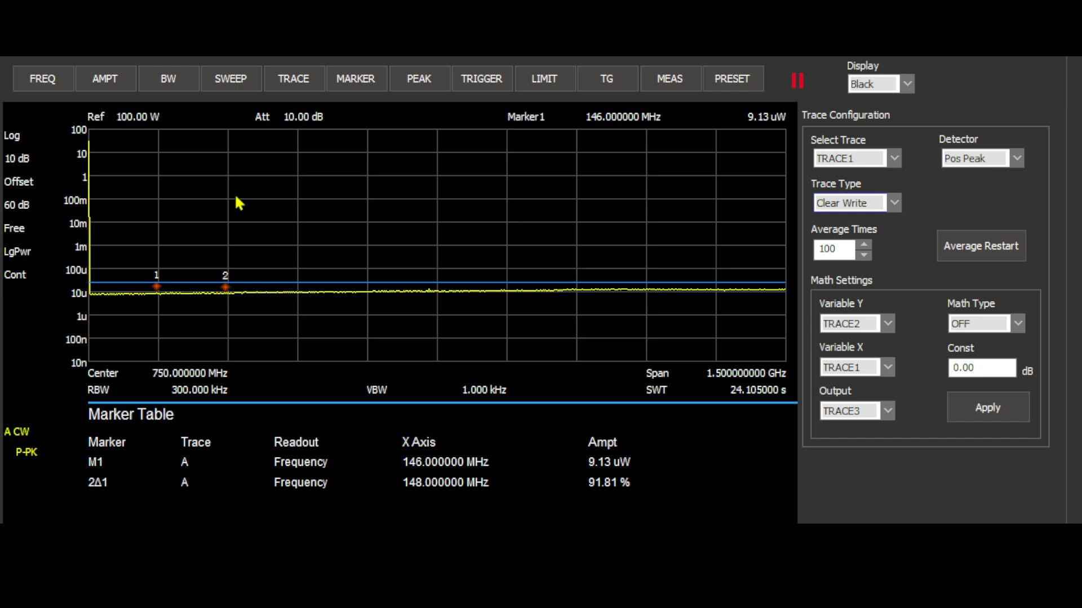
{"action": "left_click", "coordinate": [892, 203]}
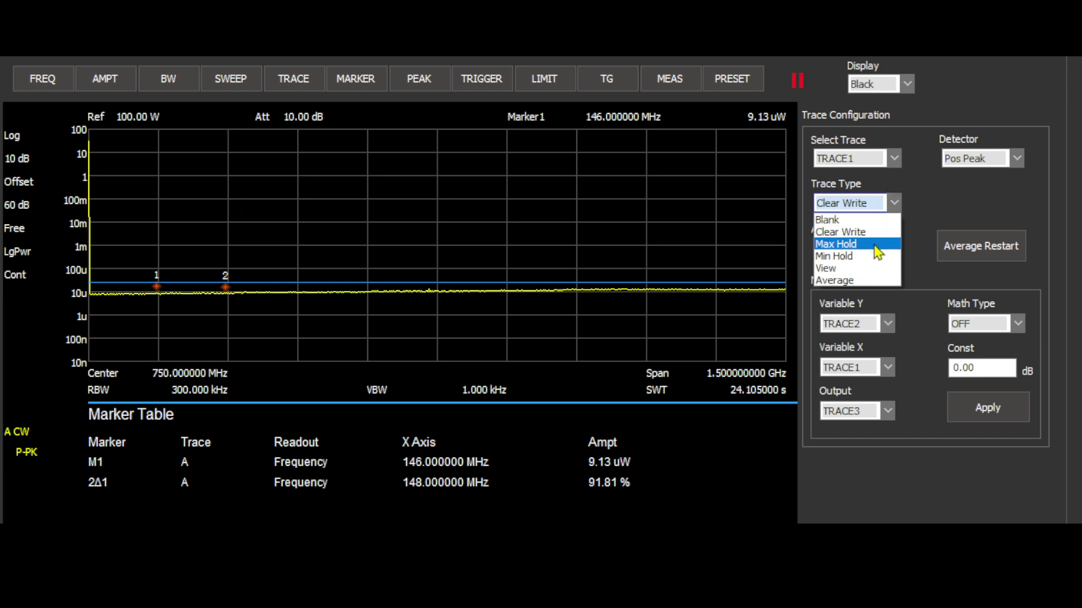
{"action": "left_click", "coordinate": [877, 253]}
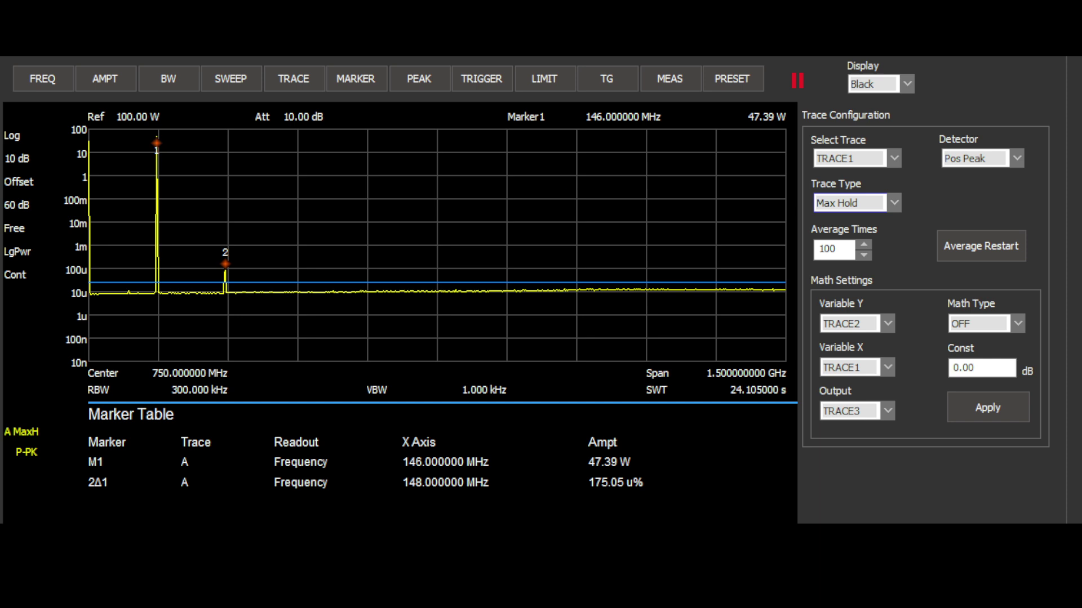
{"action": "left_click", "coordinate": [113, 84]}
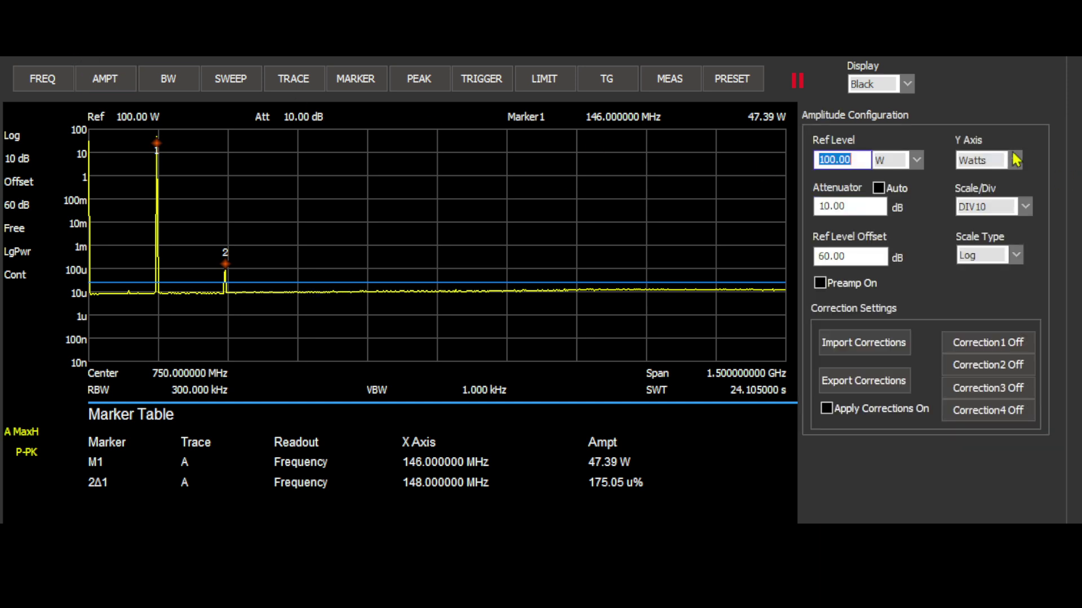
Change the Y-axis units to dBm, showing the 46.76 dBm peak and -57.57 dB spur.
{"action": "left_click", "coordinate": [1014, 160]}
{"action": "left_click", "coordinate": [1007, 179]}
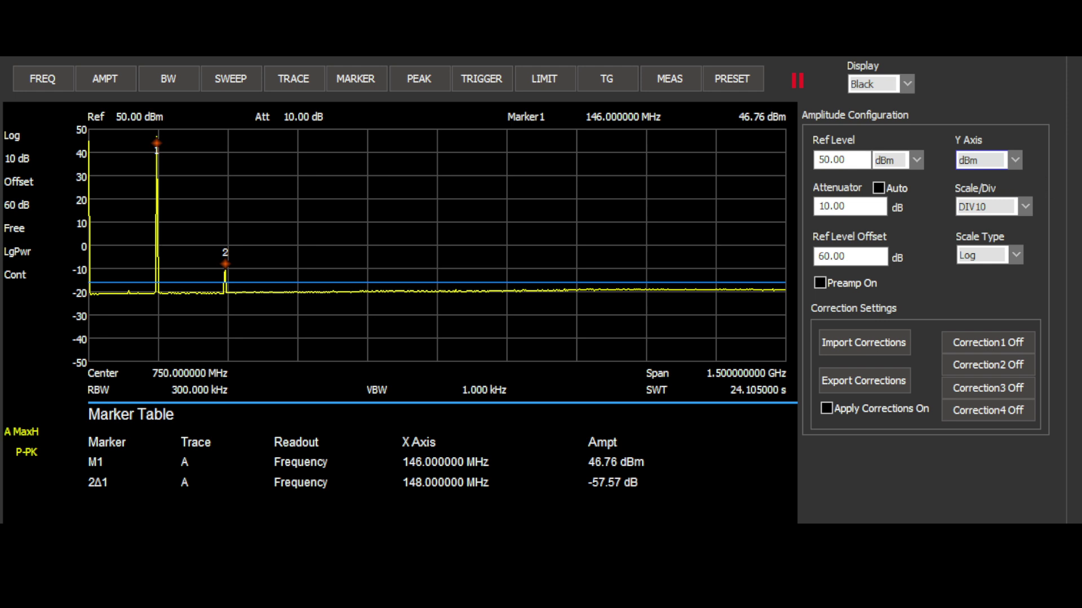